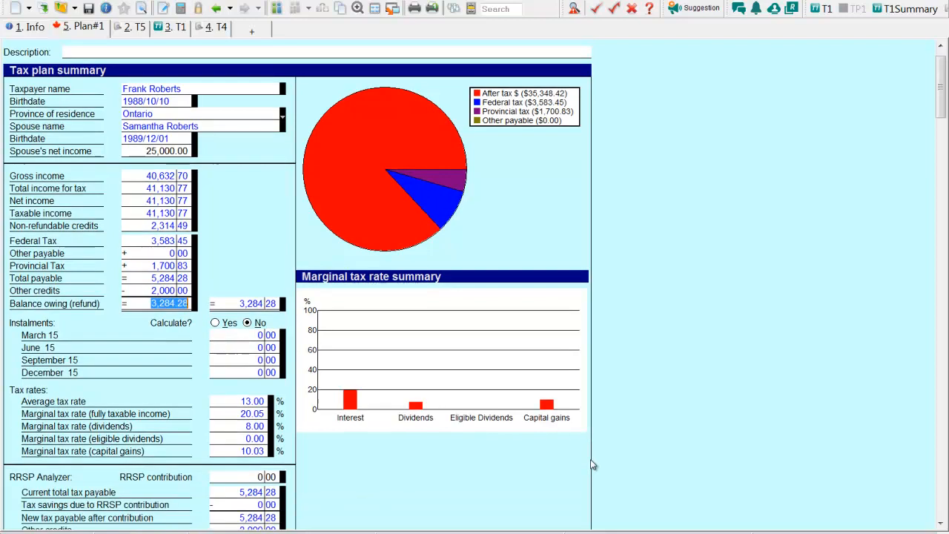
# Step: Enter an RRSP contribution of 5,000 in the RRSP Analyzer of the first tax plan
pyautogui.click(245, 446)
pyautogui.write('5,000')
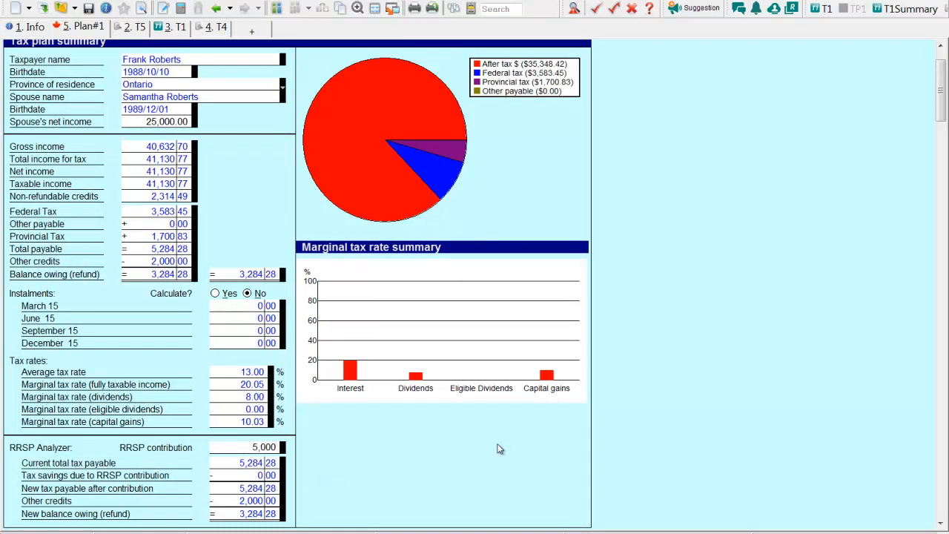
pyautogui.scroll(-6, 493, 451)
pyautogui.scroll(-2, 494, 453)
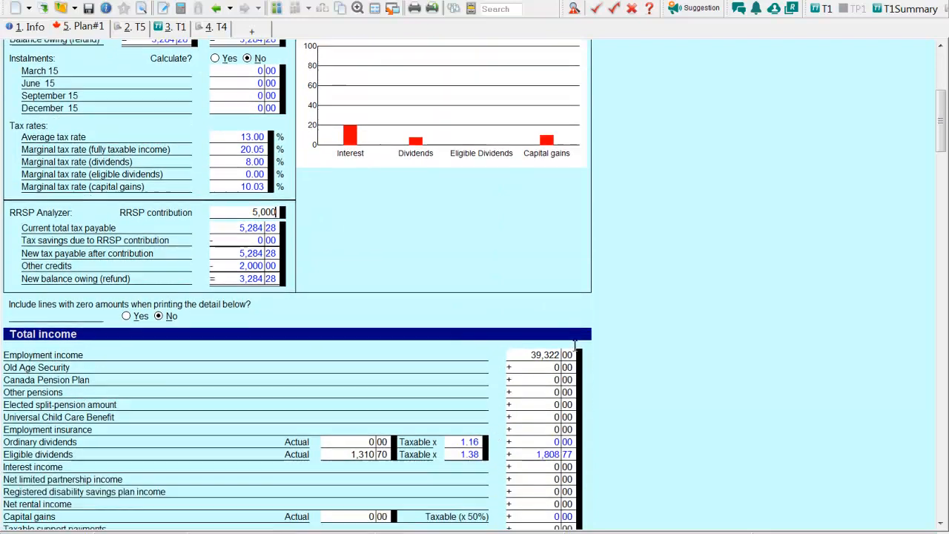
pyautogui.click(541, 371)
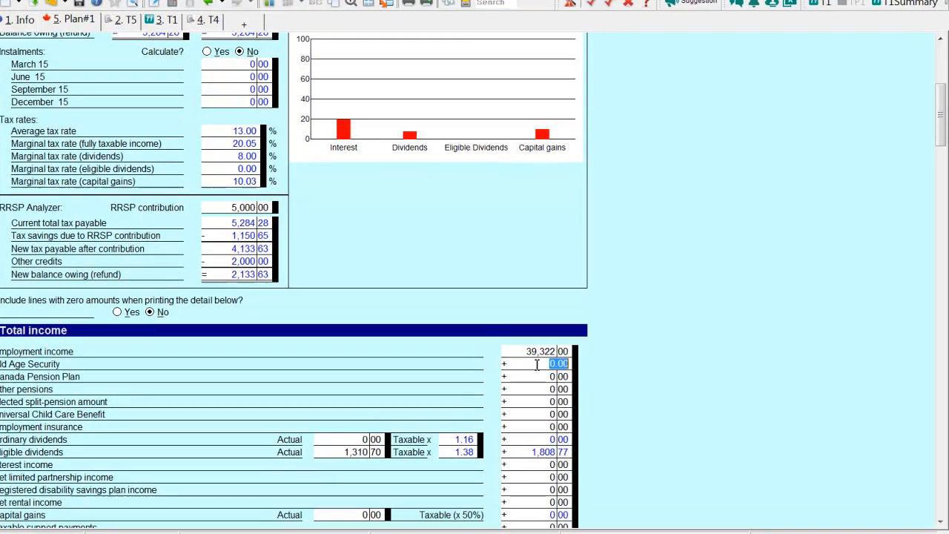
# Step: Review the total income lines of the plan, from Canada Pension Plan through other income
pyautogui.click(538, 379)
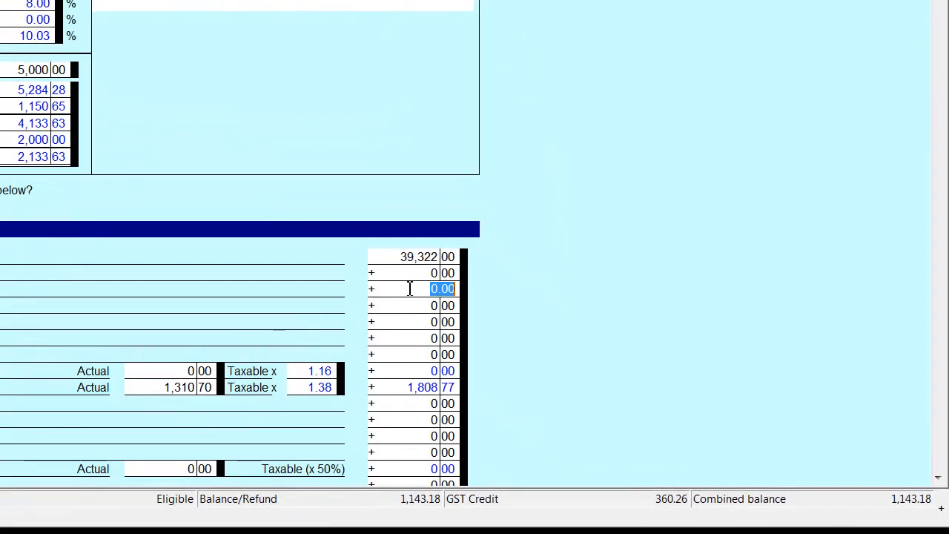
pyautogui.press('Tab')
pyautogui.press('Tab')
pyautogui.press('Tab')
pyautogui.press('Tab')
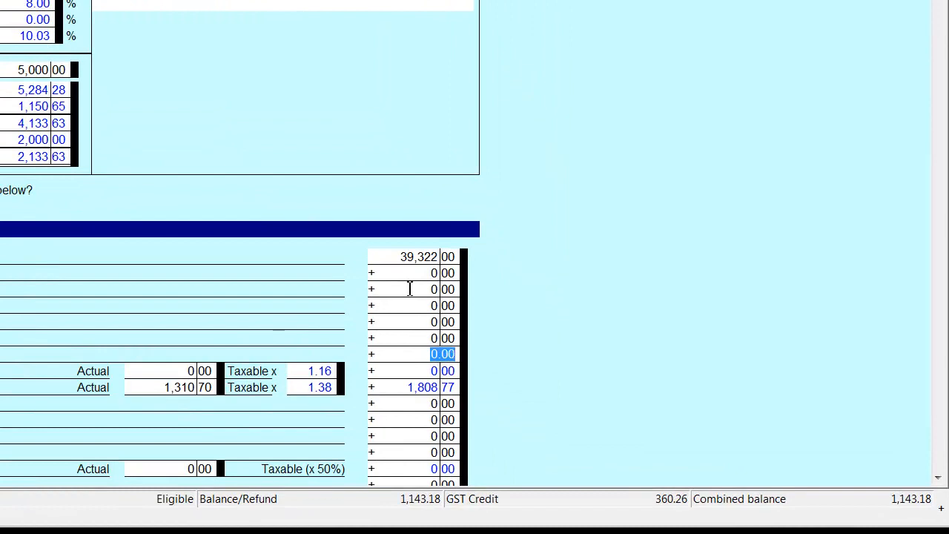
pyautogui.click(418, 407)
pyautogui.press('Tab')
pyautogui.press('Tab')
pyautogui.press('Tab')
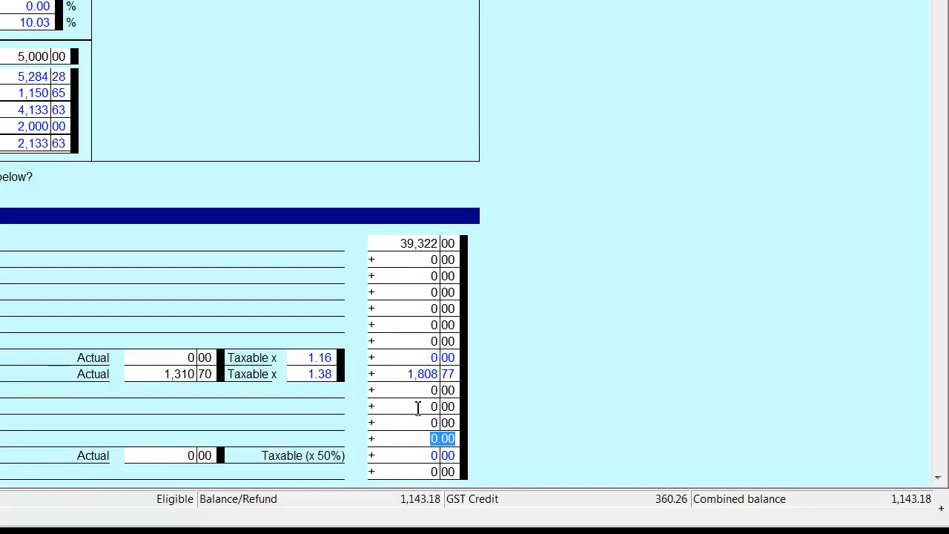
pyautogui.press('Tab')
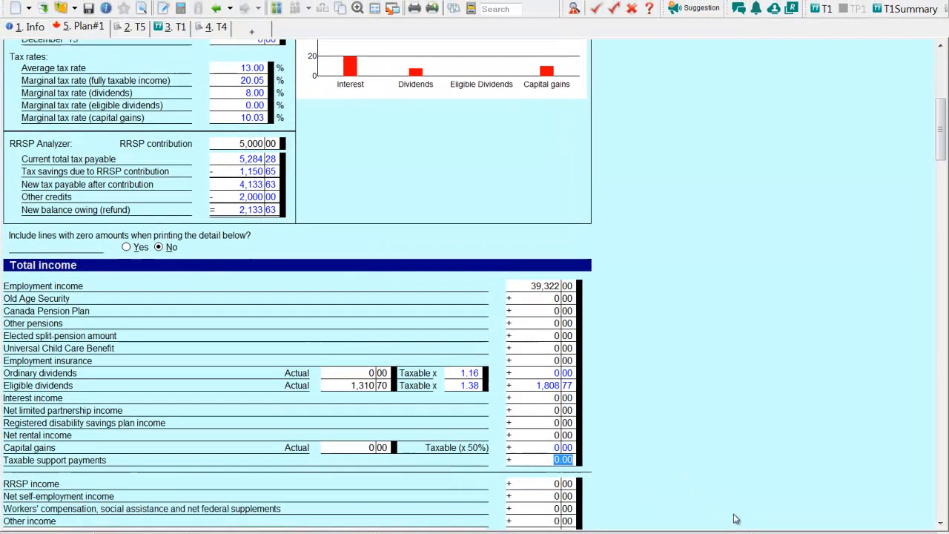
pyautogui.scroll(-3, 723, 511)
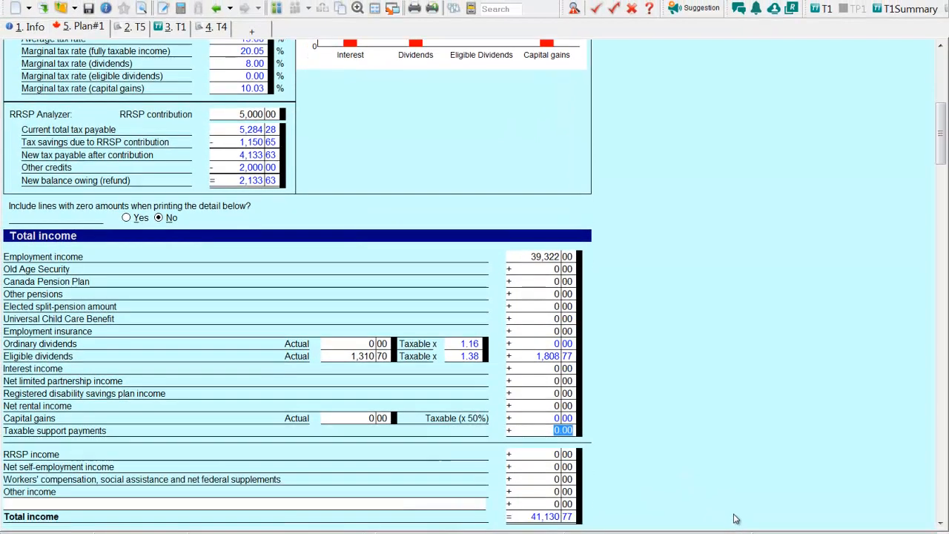
pyautogui.click(556, 397)
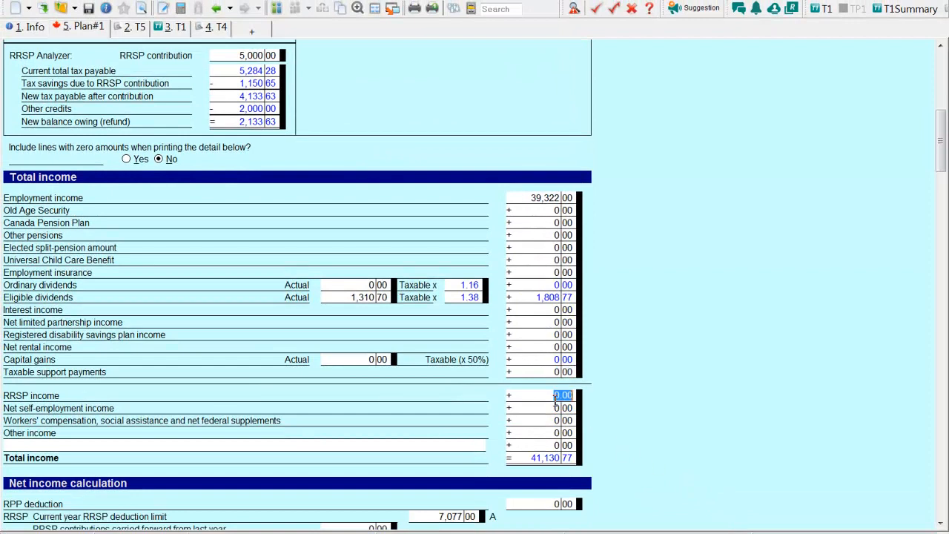
pyautogui.press('Tab')
pyautogui.press('Tab')
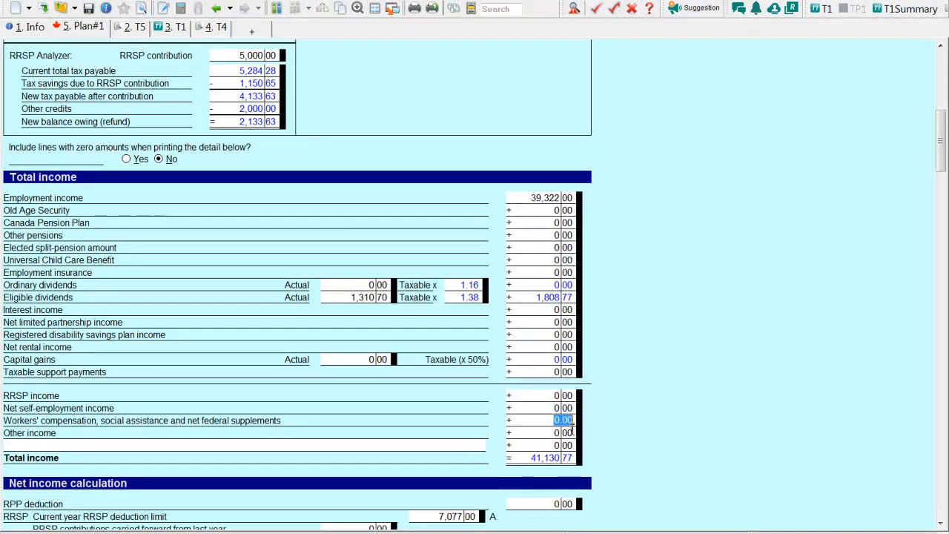
pyautogui.press('Tab')
pyautogui.press('Tab')
# Step: Review the plan's net income, taxable income and non-refundable tax credits sections
pyautogui.scroll(-5, 705, 463)
pyautogui.scroll(-4, 706, 463)
pyautogui.scroll(-4, 706, 462)
pyautogui.scroll(-5, 706, 462)
pyautogui.scroll(-6, 705, 463)
pyautogui.scroll(-5, 705, 462)
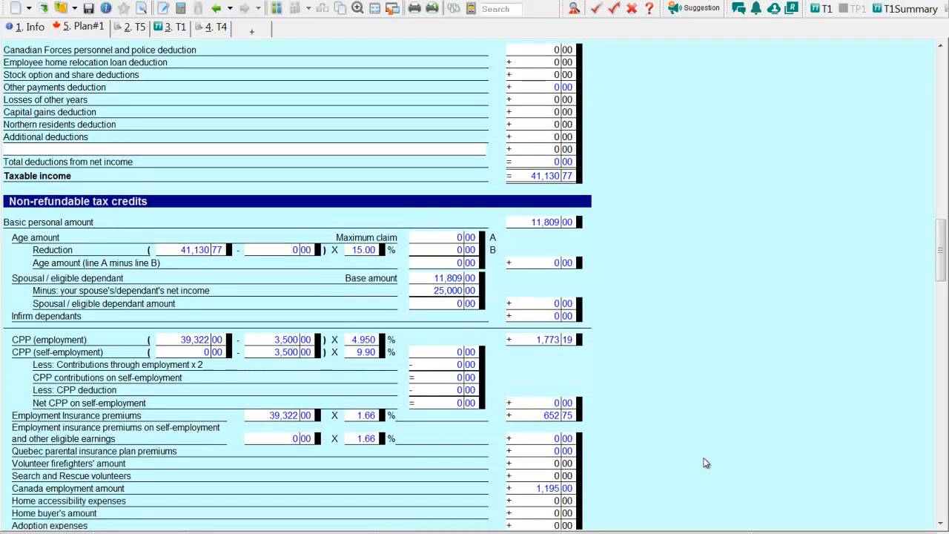
pyautogui.scroll(-4, 705, 463)
pyautogui.scroll(-4, 705, 462)
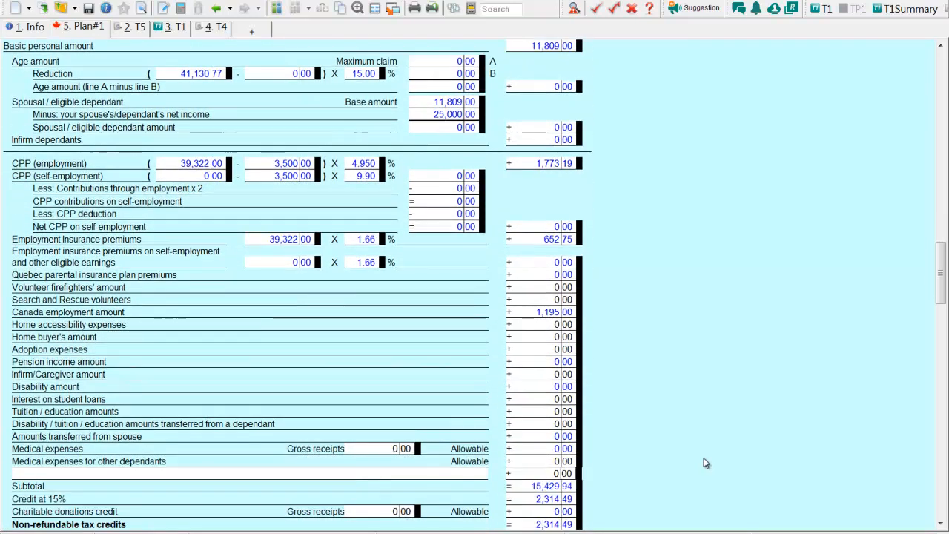
# Step: Review the plan's tax payable, provincial tax, minimum tax and other credits sections
pyautogui.scroll(-7, 706, 462)
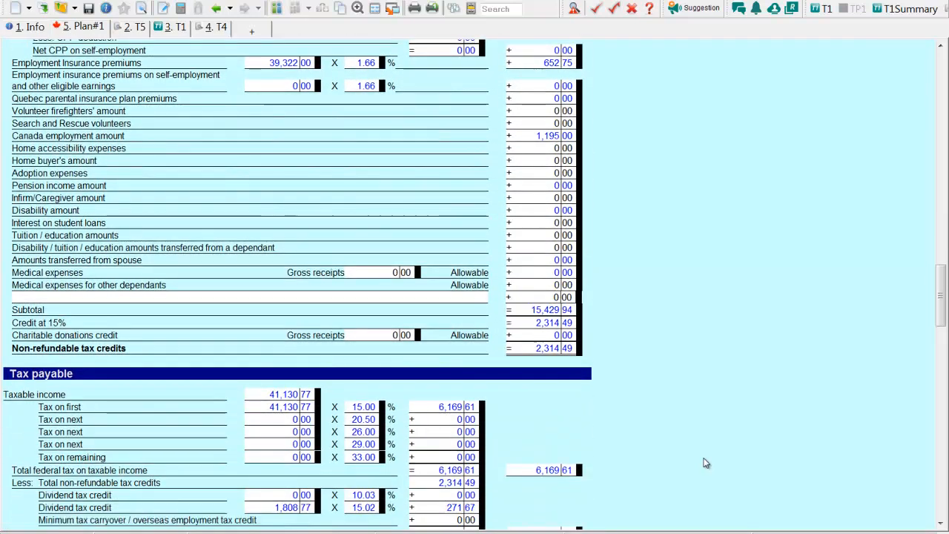
pyautogui.scroll(-5, 705, 463)
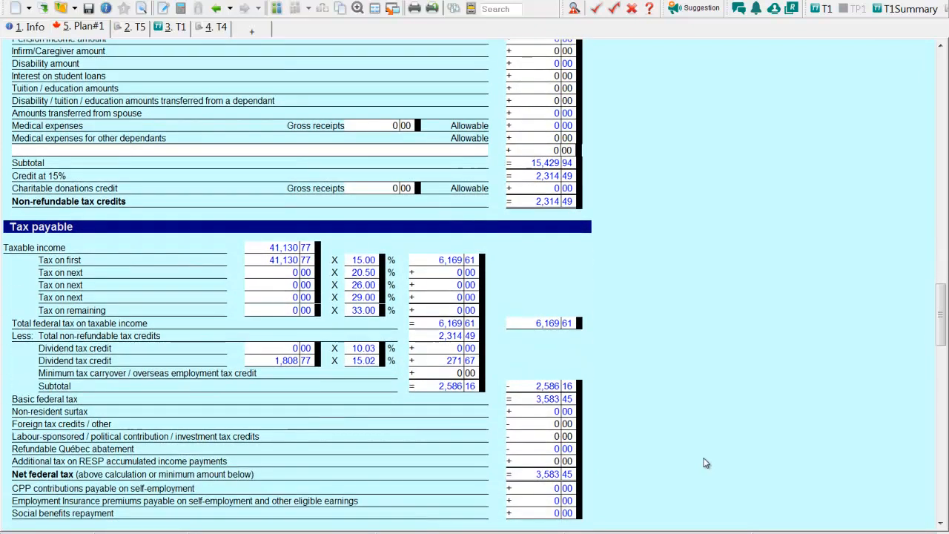
pyautogui.scroll(-6, 706, 463)
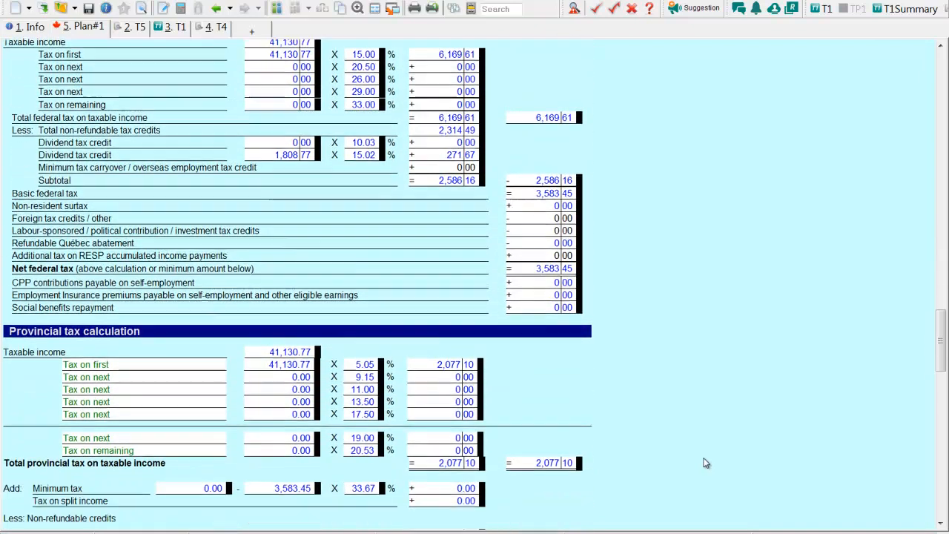
pyautogui.scroll(-2, 706, 463)
pyautogui.scroll(-7, 706, 462)
pyautogui.scroll(-6, 706, 462)
pyautogui.scroll(-7, 706, 463)
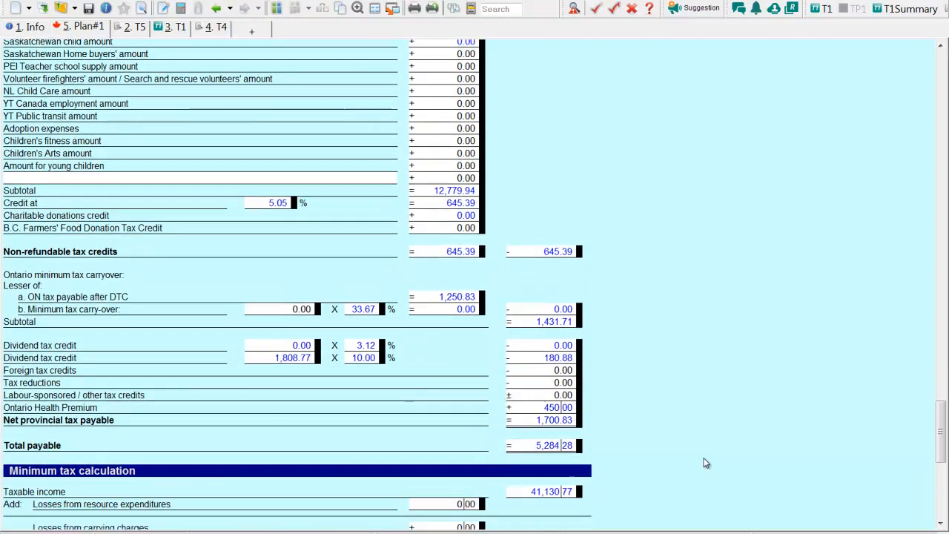
pyautogui.scroll(-6, 705, 463)
pyautogui.scroll(-6, 705, 463)
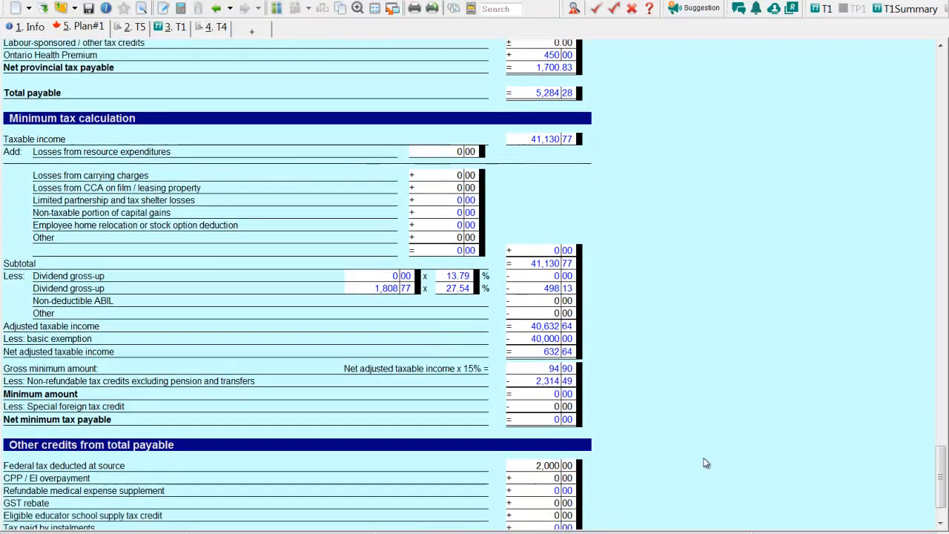
pyautogui.scroll(-3, 706, 463)
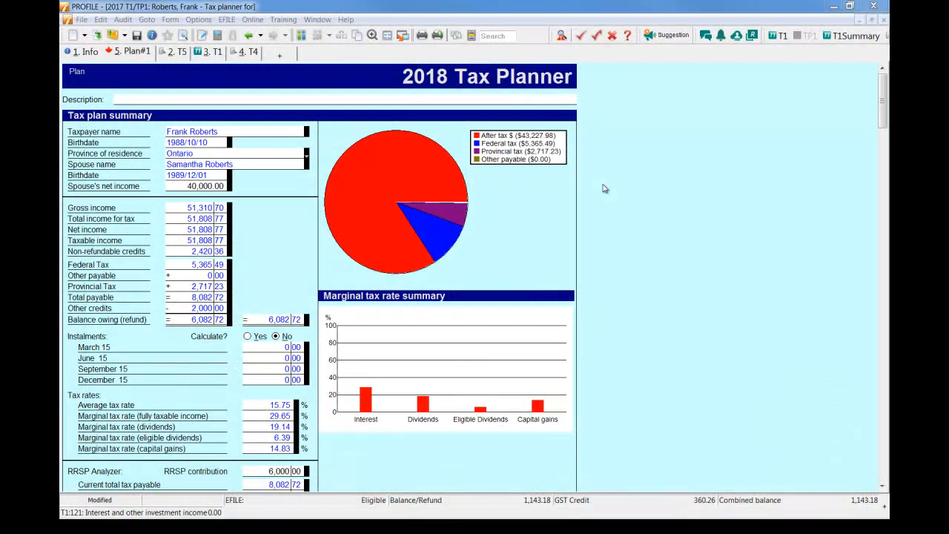
# Step: Add two more blank 2018 Tax Planner forms to the return
pyautogui.rightClick(604, 188)
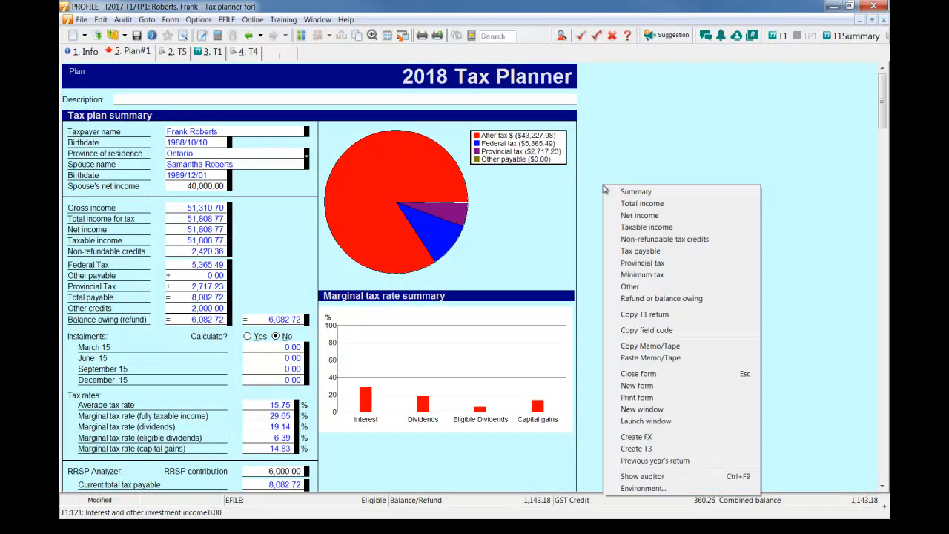
pyautogui.click(637, 386)
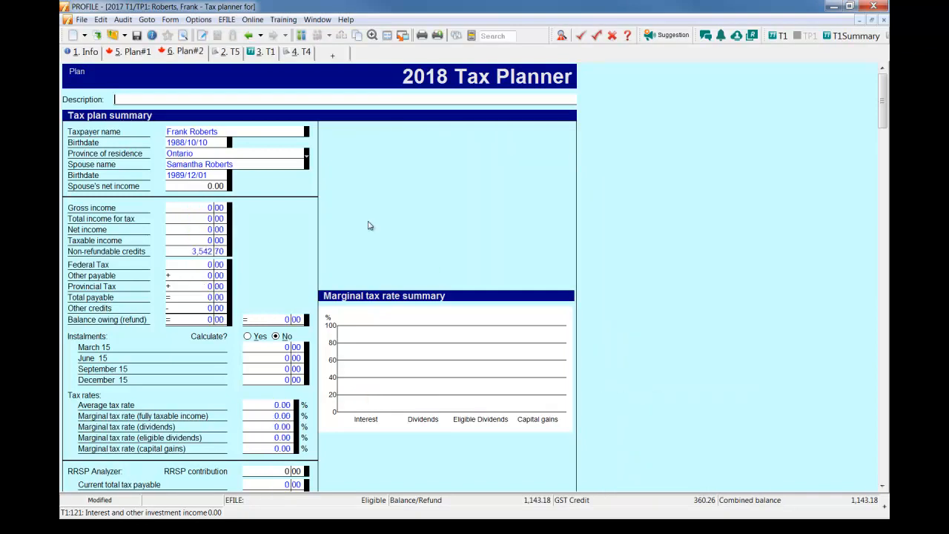
pyautogui.rightClick(612, 248)
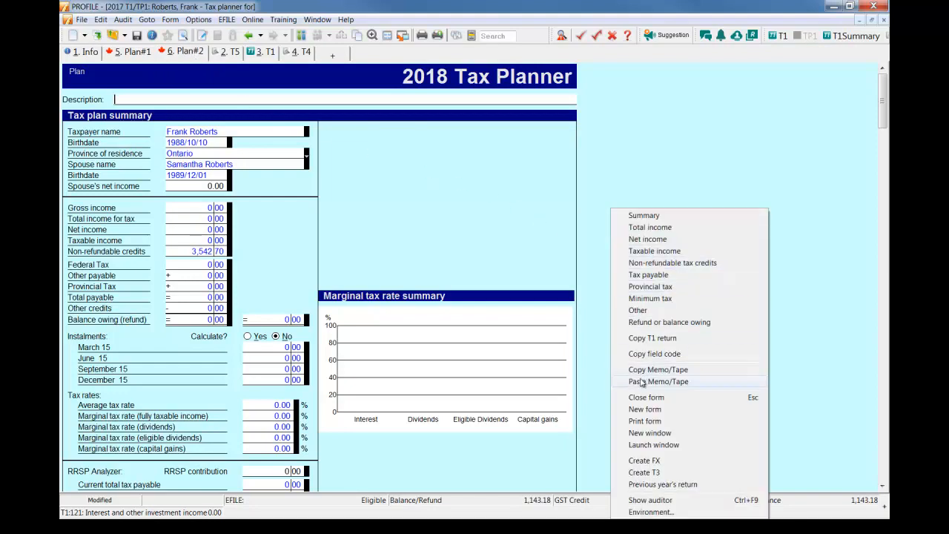
pyautogui.click(640, 410)
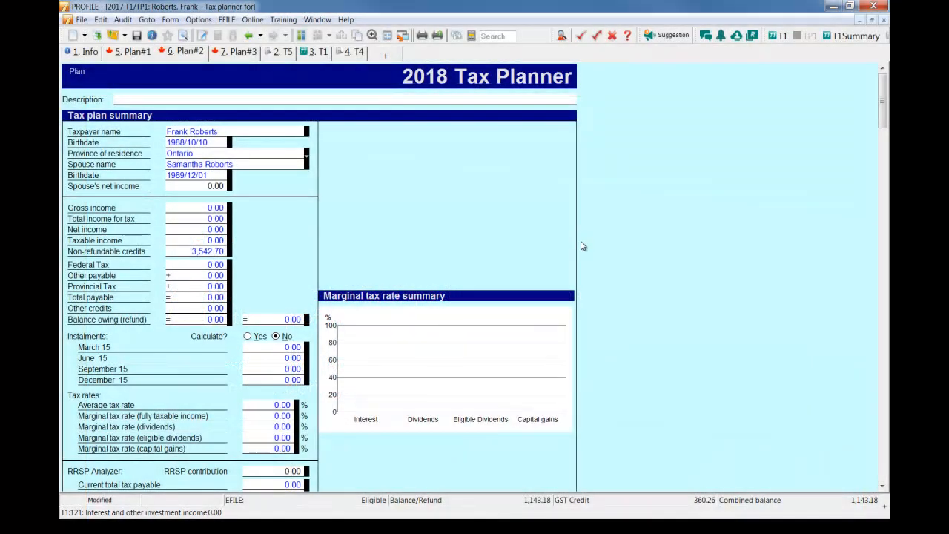
# Step: Copy the T1 return data into Plan#2 and set the spouse's net income to 40,000
pyautogui.rightClick(583, 243)
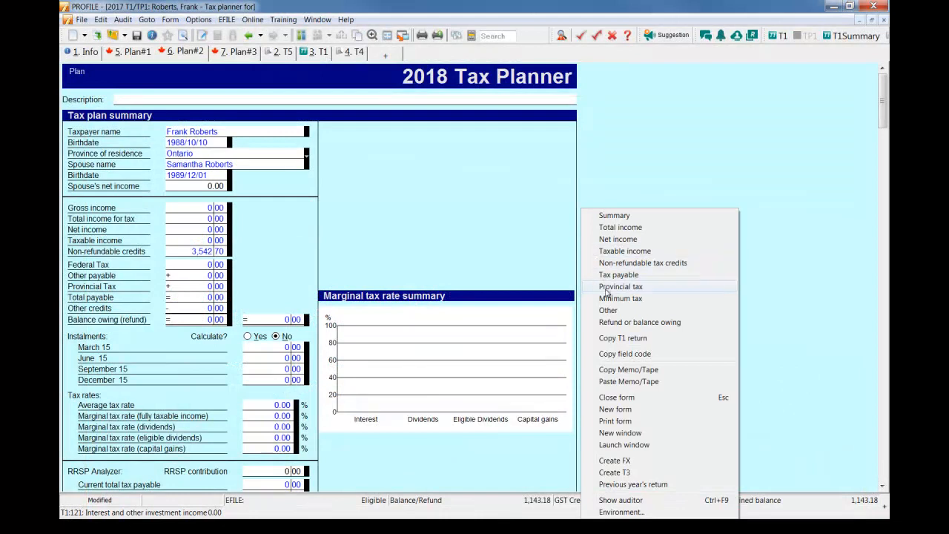
pyautogui.click(613, 337)
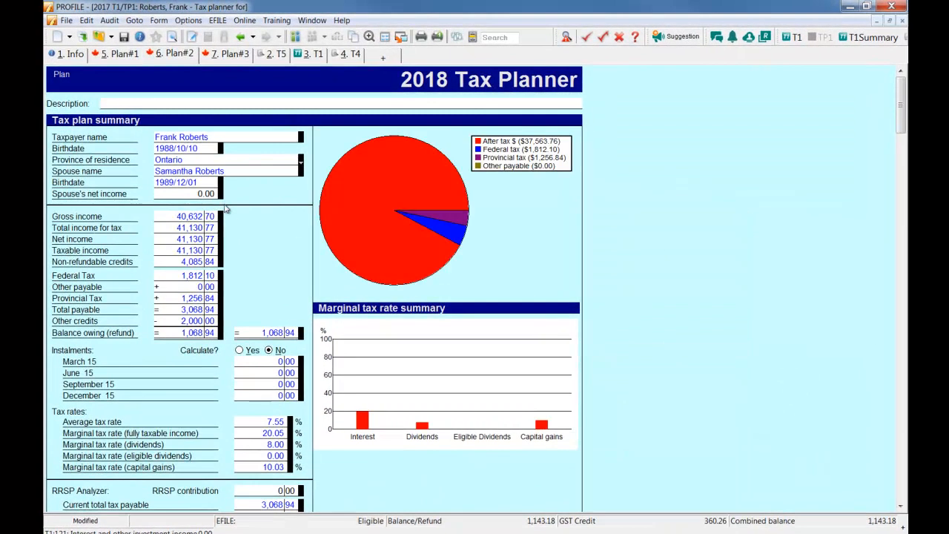
pyautogui.click(184, 194)
pyautogui.write('40000')
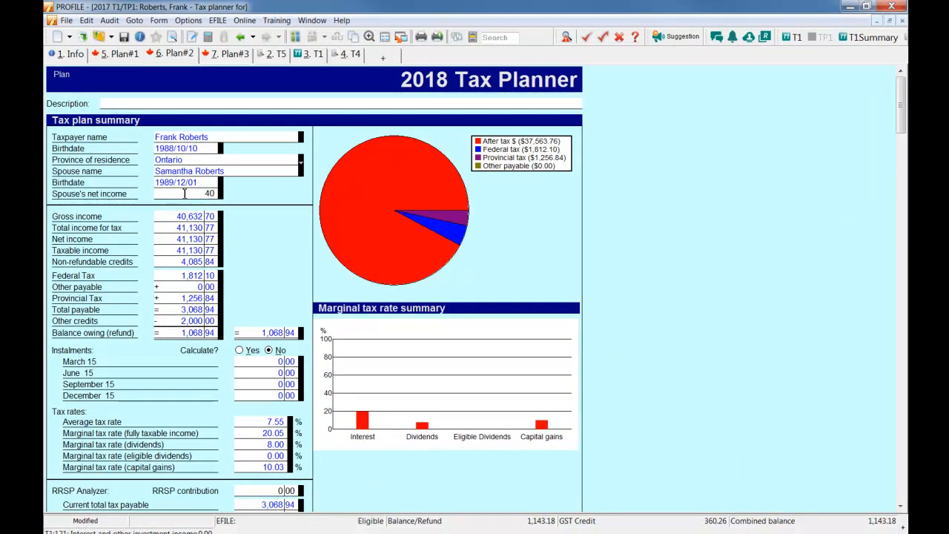
# Step: Describe Plan#2 as "Spouse Income 40 000", adapting the suggested description
pyautogui.click(248, 103)
pyautogui.write('Spo')
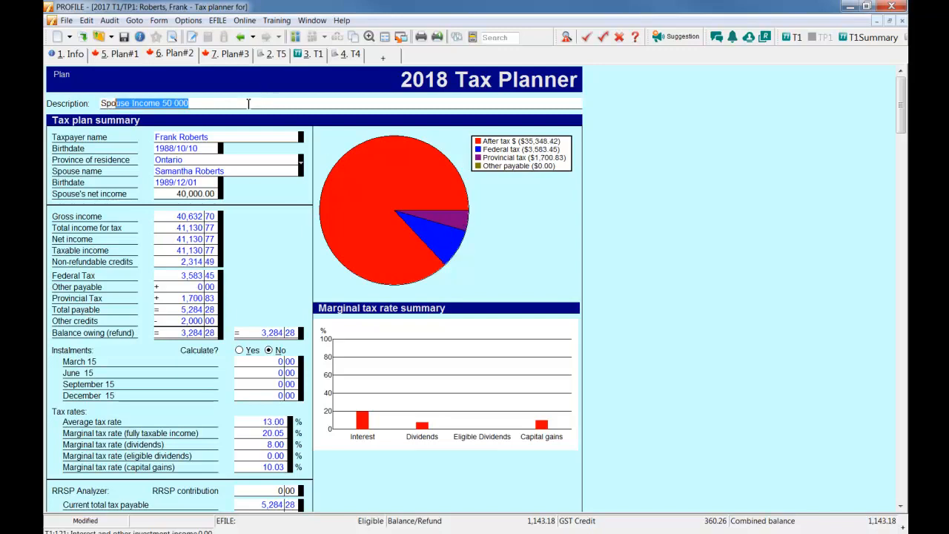
pyautogui.write('u')
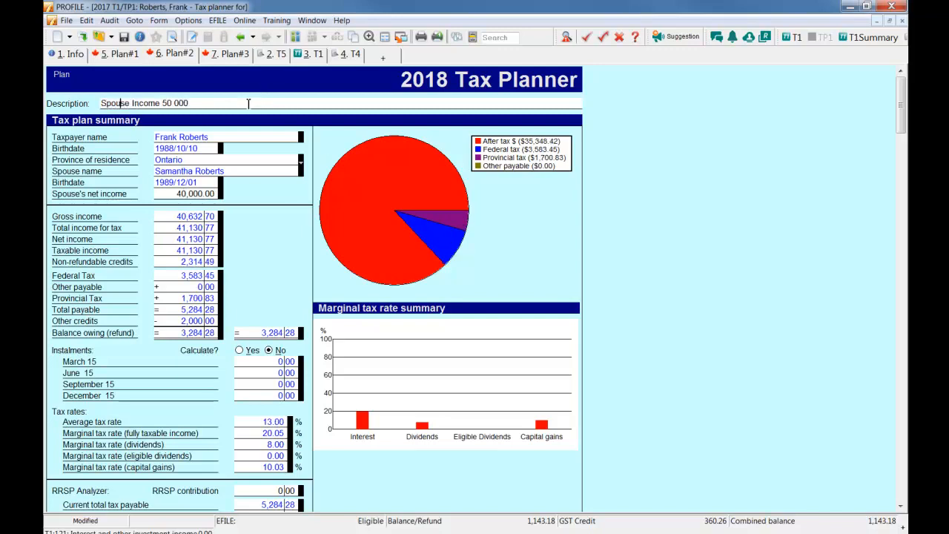
pyautogui.press('Right')
pyautogui.press('Right')
pyautogui.press('Right')
pyautogui.press('Right')
pyautogui.press('Right')
pyautogui.press('Right')
pyautogui.press('Right')
pyautogui.press('Right')
pyautogui.press('Right')
pyautogui.press('Right')
pyautogui.press('Right')
pyautogui.press('BackSpace')
pyautogui.write('4')
# Step: Switch to Plan#3 and copy the T1 return data into it
pyautogui.click(230, 55)
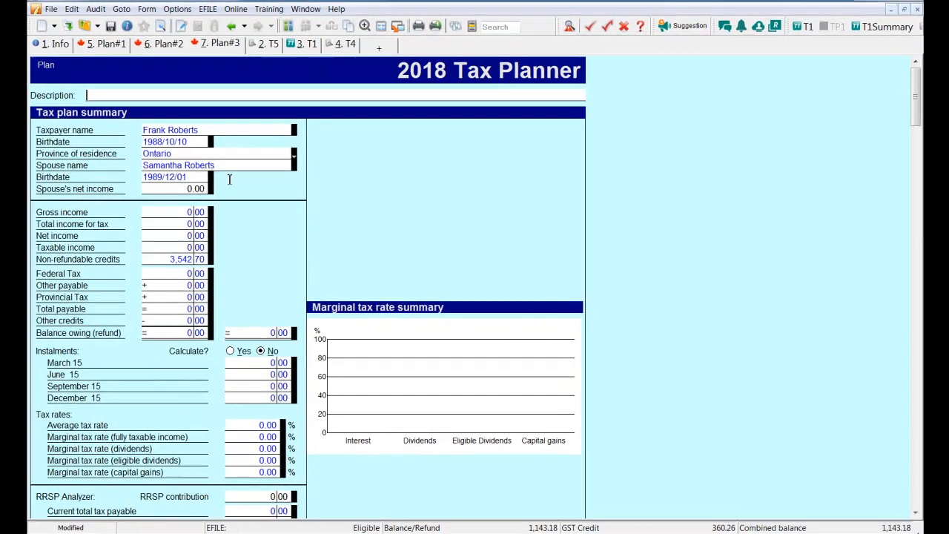
pyautogui.scroll(-2, 250, 332)
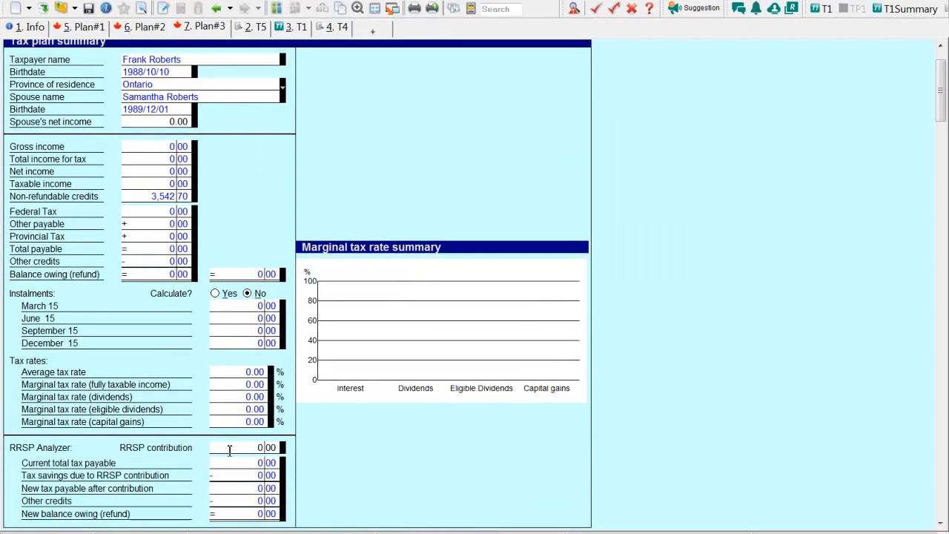
pyautogui.rightClick(380, 244)
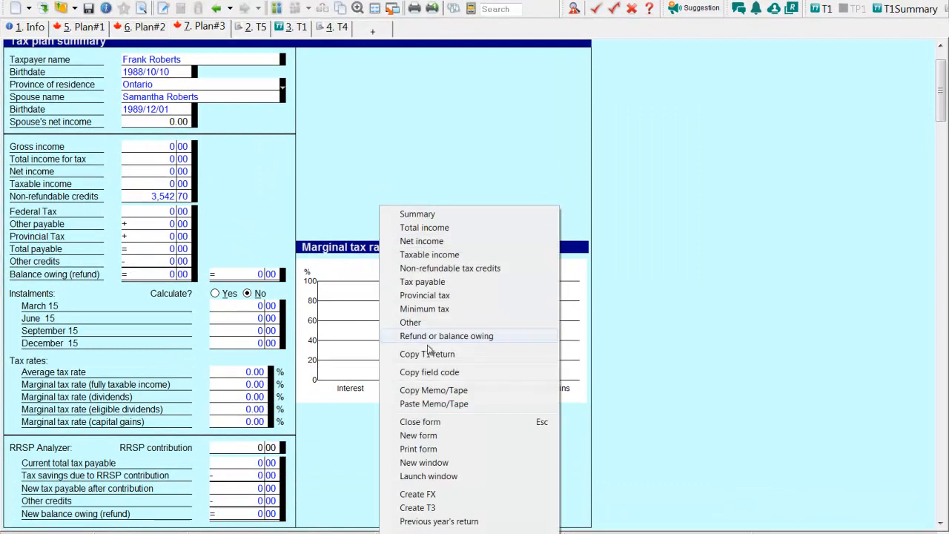
pyautogui.click(432, 359)
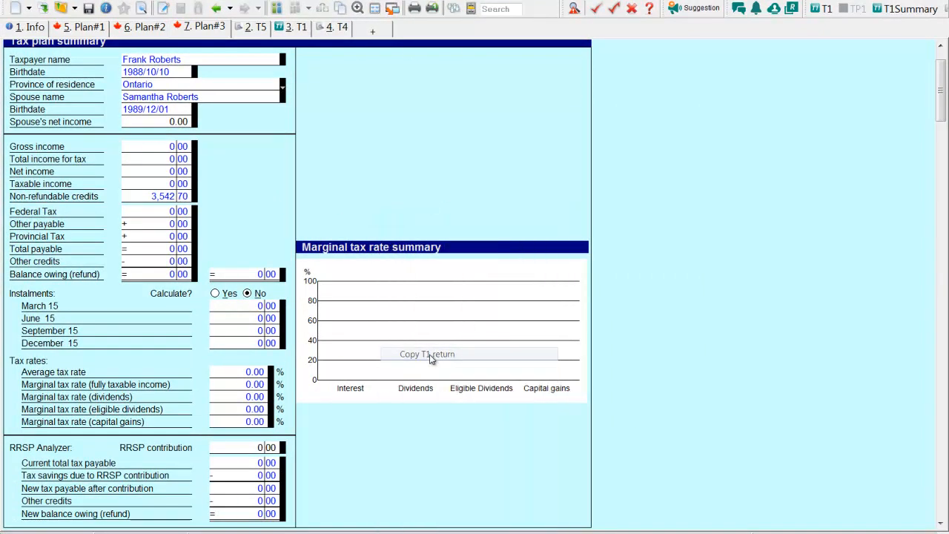
# Step: Enter an RRSP contribution of 5,000 in the RRSP Analyzer of Plan#3
pyautogui.click(261, 447)
pyautogui.write('5,')
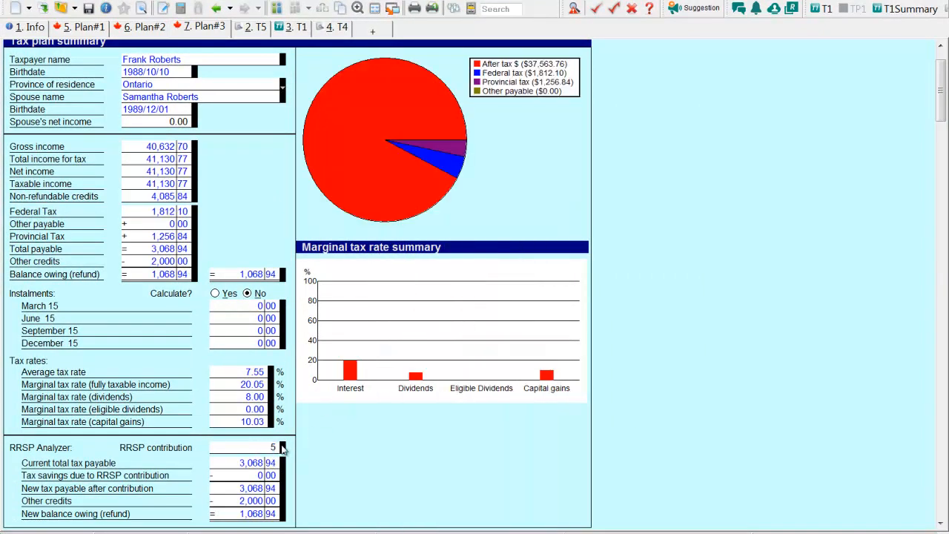
pyautogui.write('000')
# Step: Describe Plan#3 as "RRSP Contribution 5 000"
pyautogui.scroll(2, 391, 447)
pyautogui.click(217, 81)
pyautogui.write('RRS')
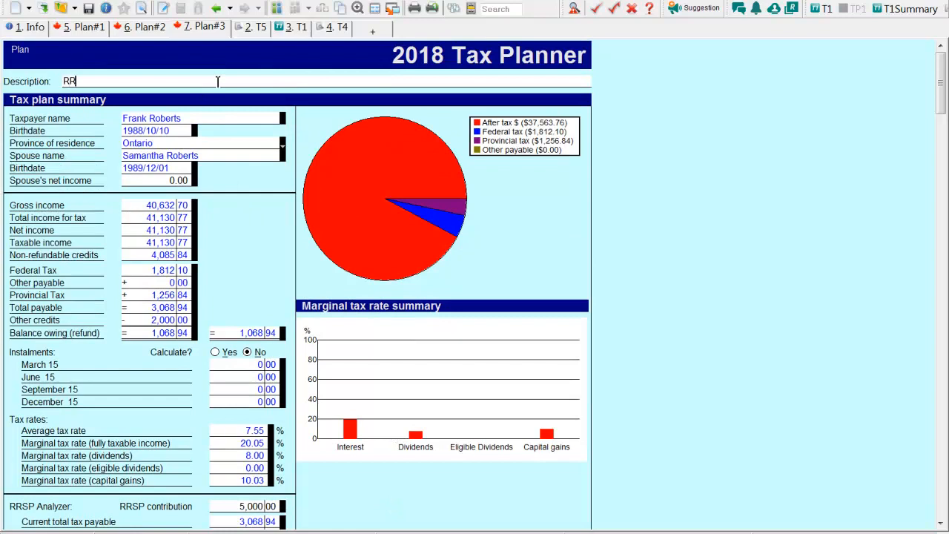
pyautogui.write('P Contributiuon')
pyautogui.write('5 000')
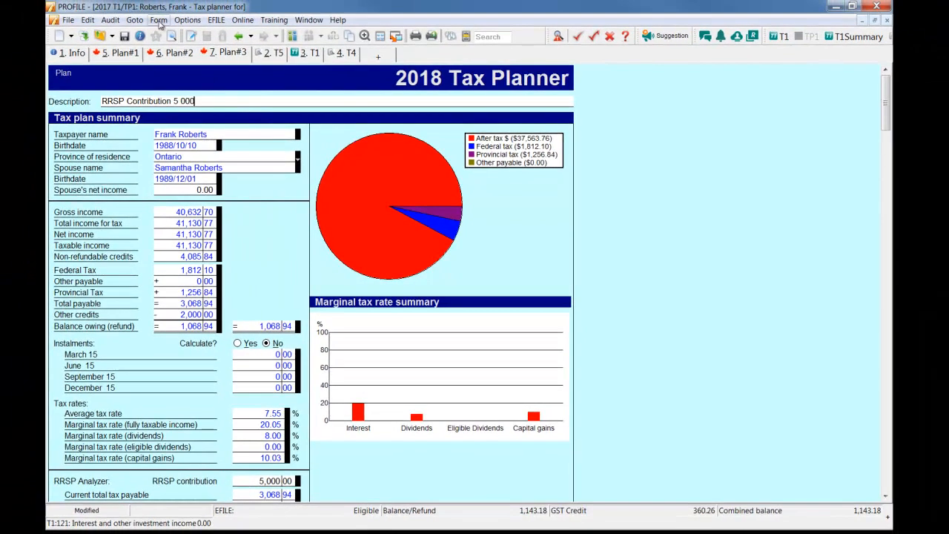
# Step: Open the Form Explorer from the Plan#3 tax planner
pyautogui.click(135, 20)
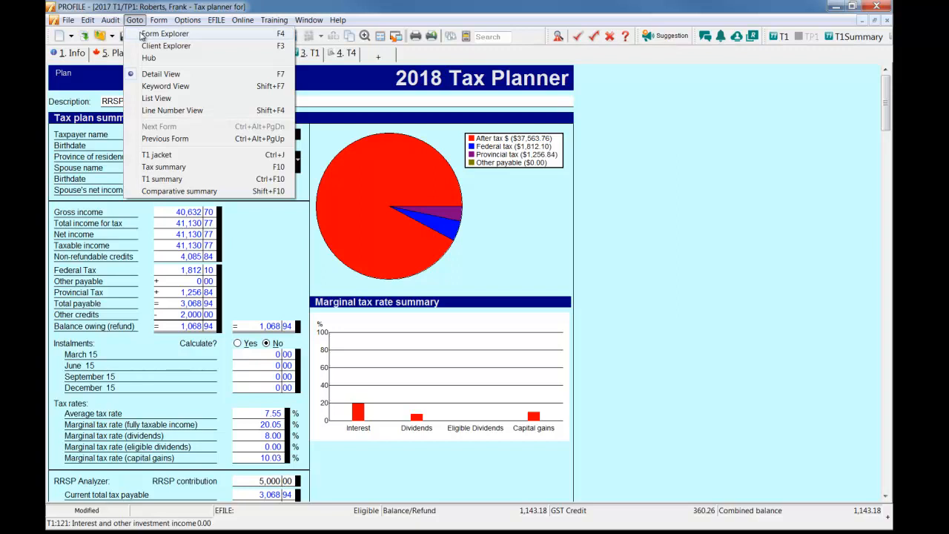
pyautogui.click(141, 35)
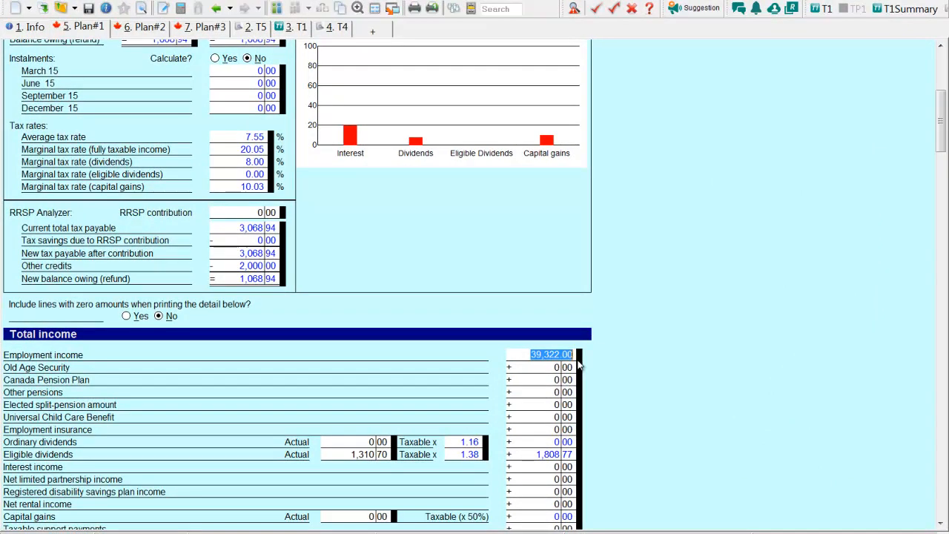
# Step: Set the box 14 employment income on T4 Slip #1 to 42,300
pyautogui.click(342, 30)
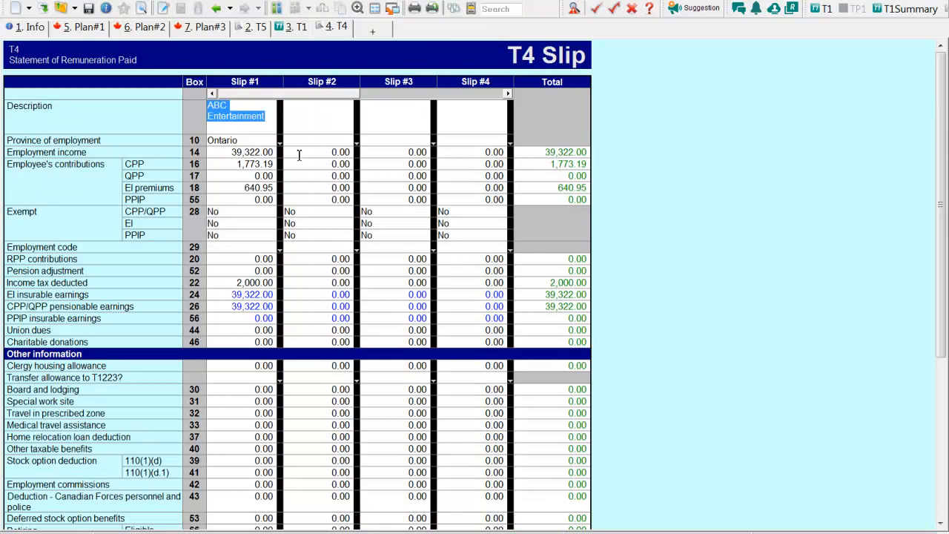
pyautogui.click(253, 153)
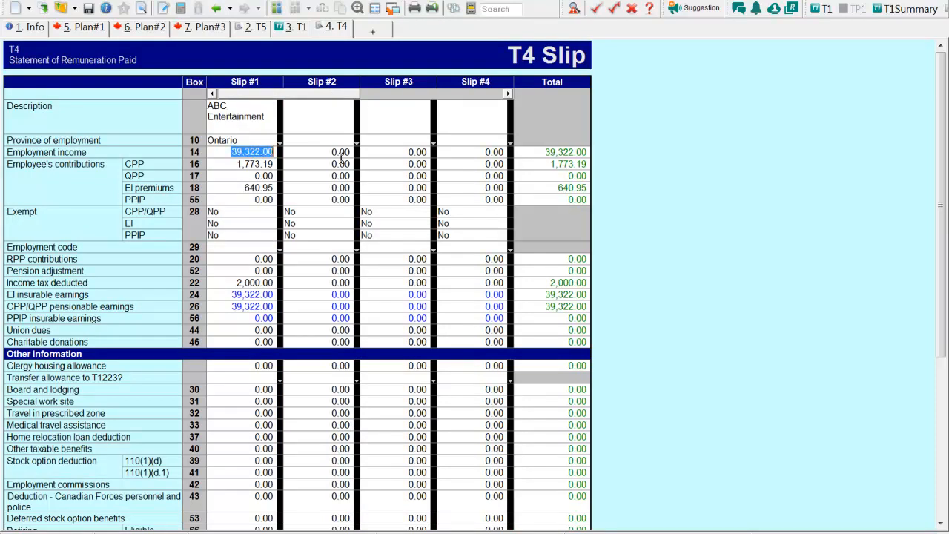
pyautogui.write('42,3')
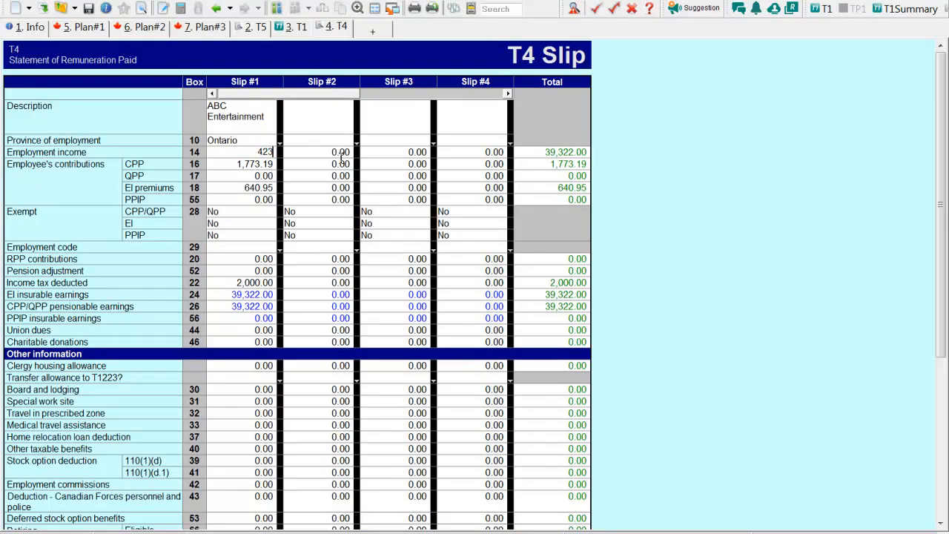
pyautogui.write('00')
pyautogui.press('Return')
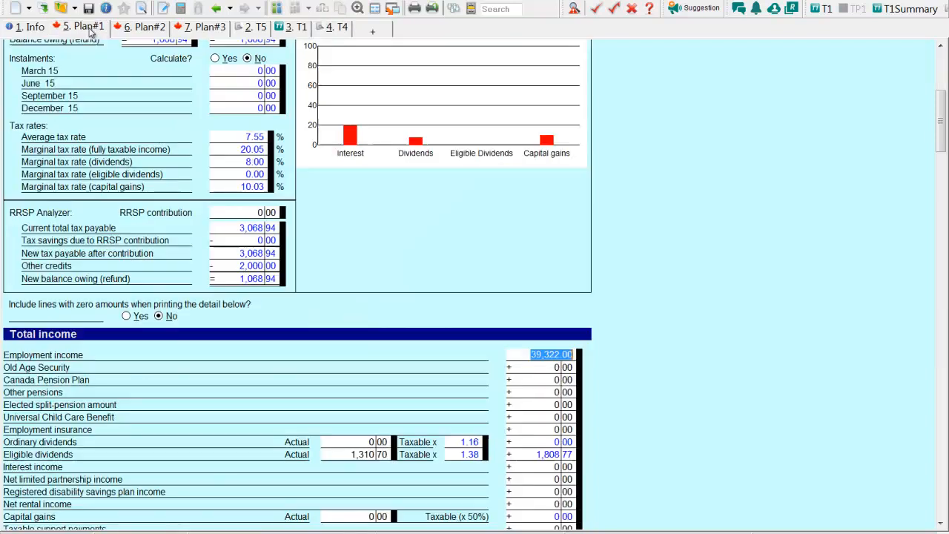
# Step: Copy the T1 return data into Plan#1 again and select its employment income amount
pyautogui.click(90, 30)
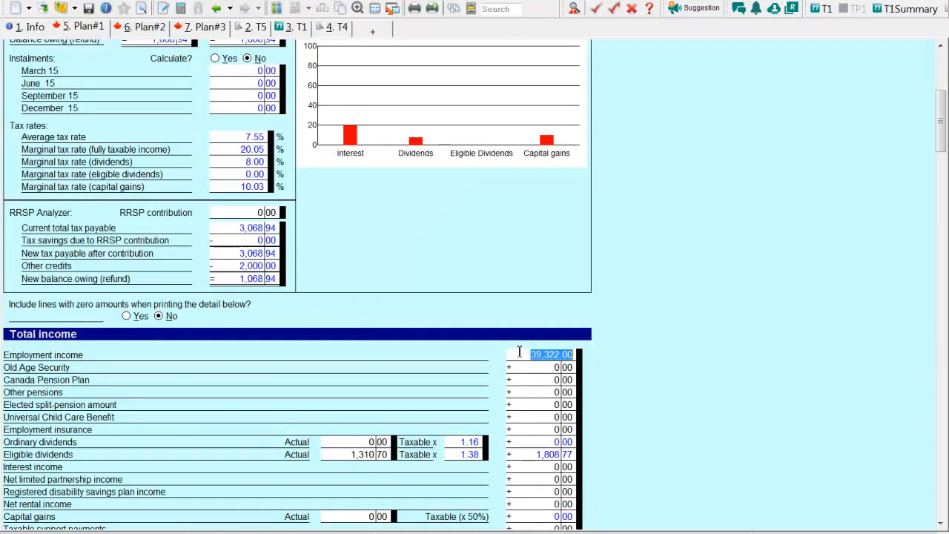
pyautogui.rightClick(607, 364)
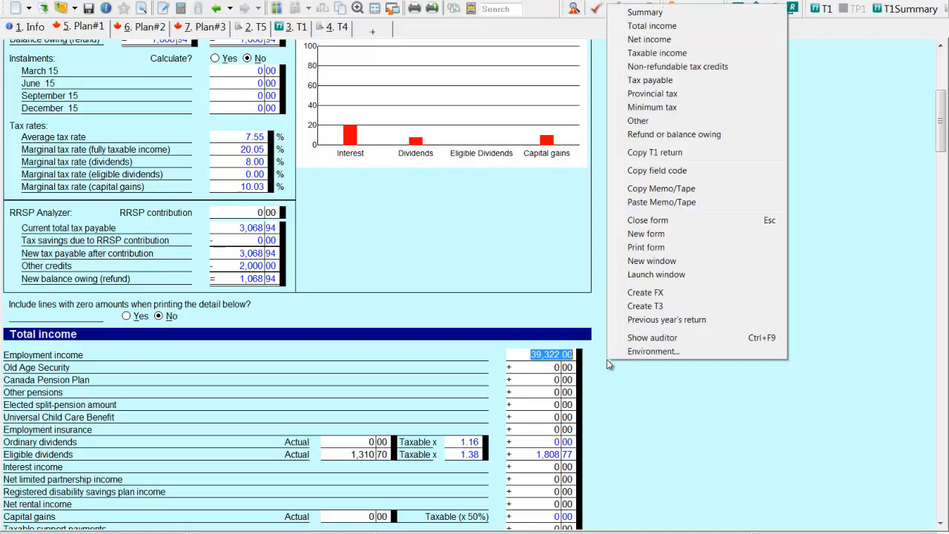
pyautogui.click(647, 154)
pyautogui.click(529, 354)
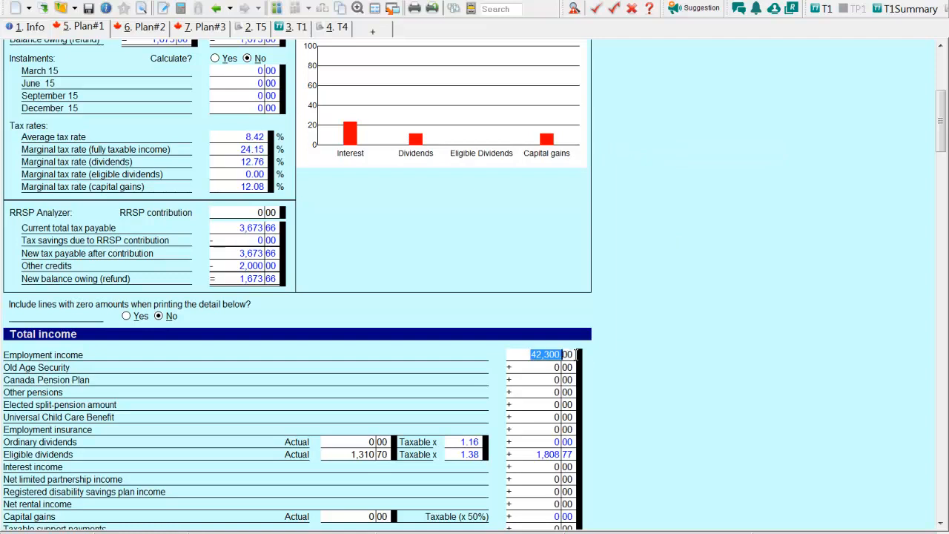